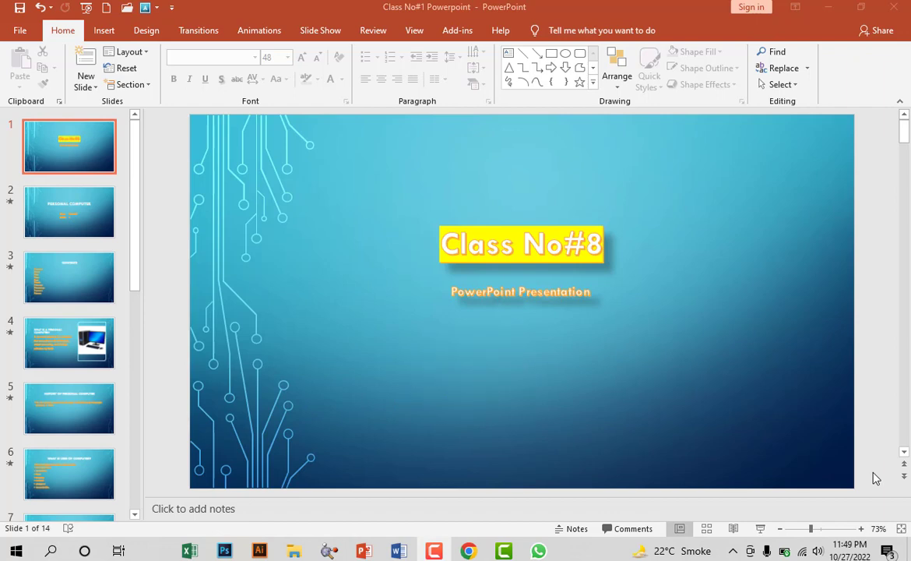
- On the Review tab, open slide 4 and select all of its body text
click(377, 40)
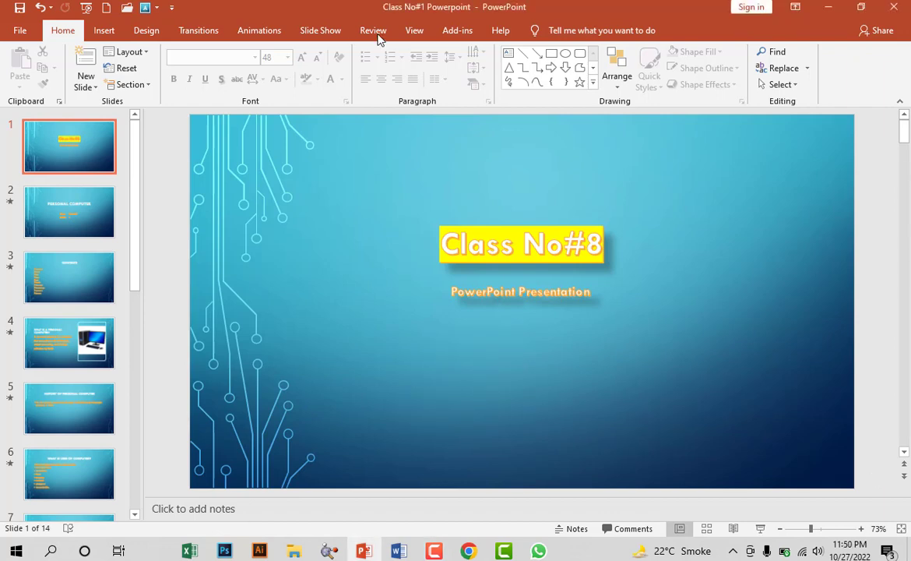
click(373, 31)
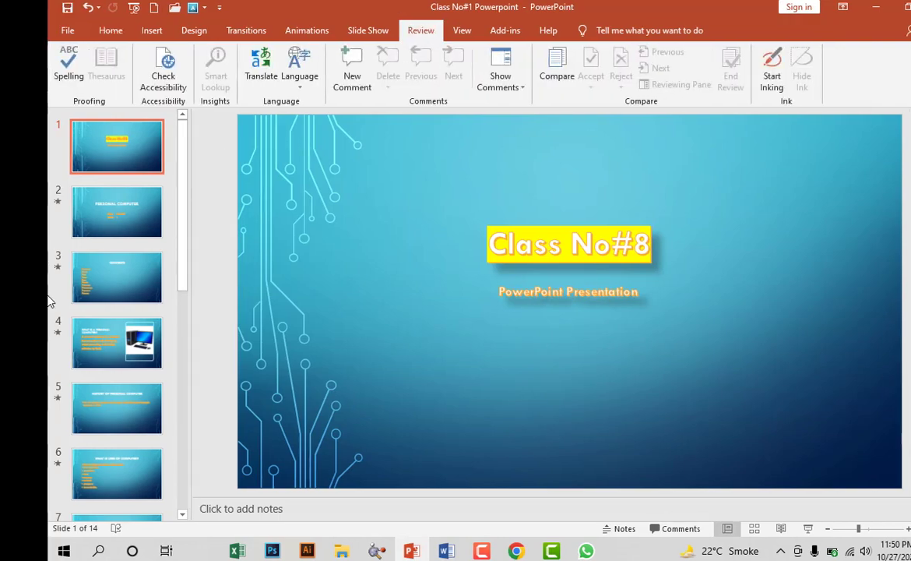
click(69, 342)
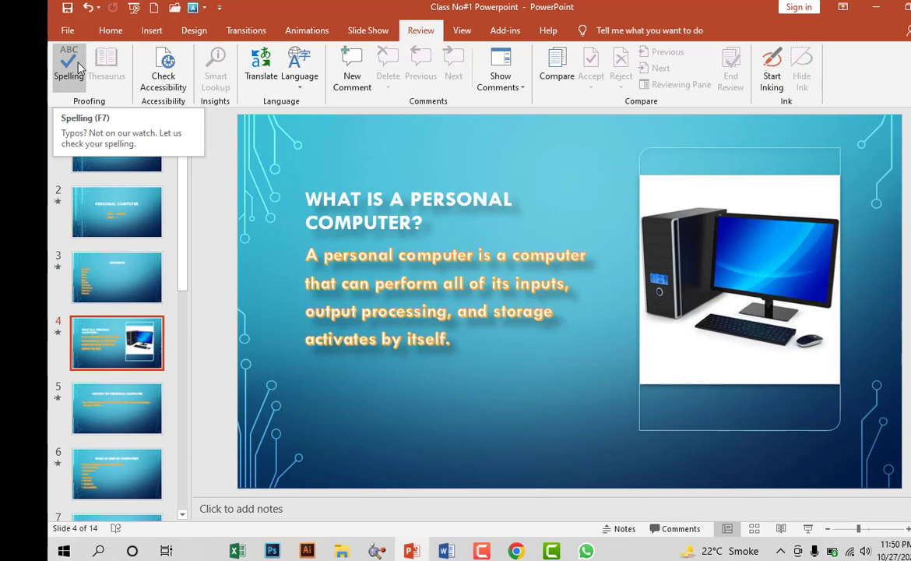
click(454, 344)
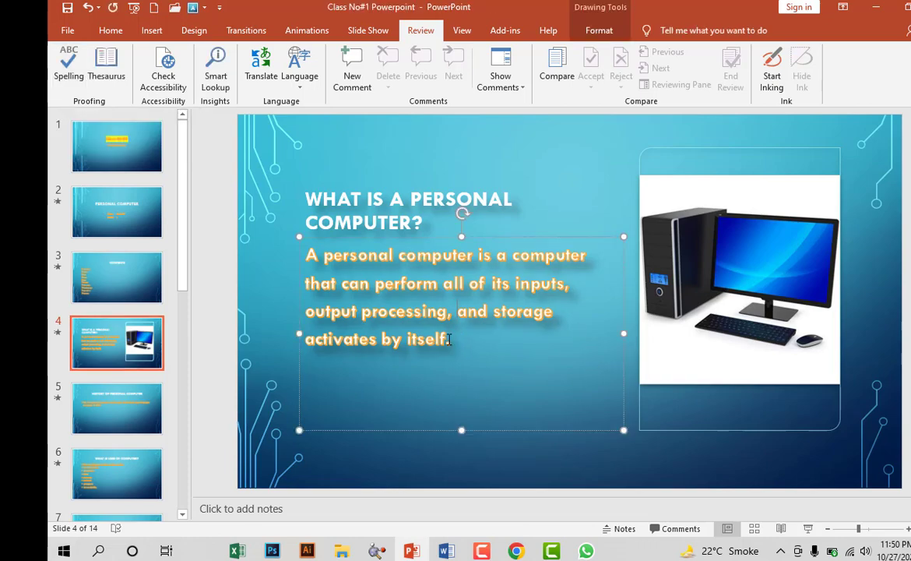
drag(449, 339, 313, 255)
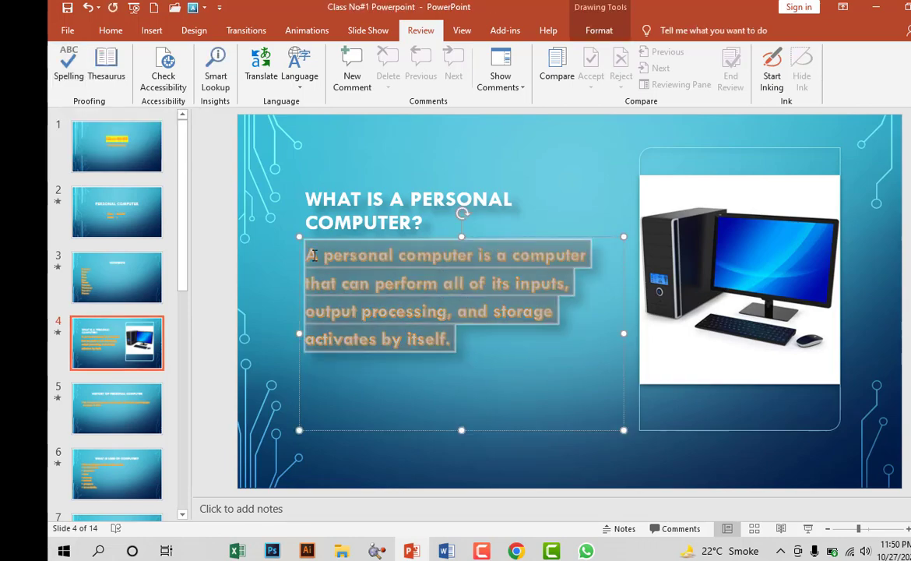
- Spell-check the body text twice, dismissing each completion message
click(64, 77)
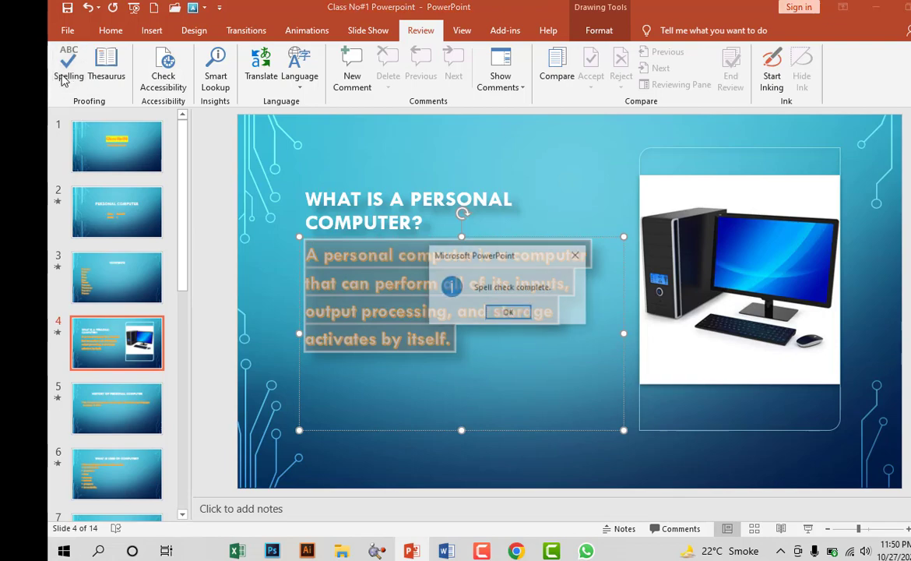
click(508, 310)
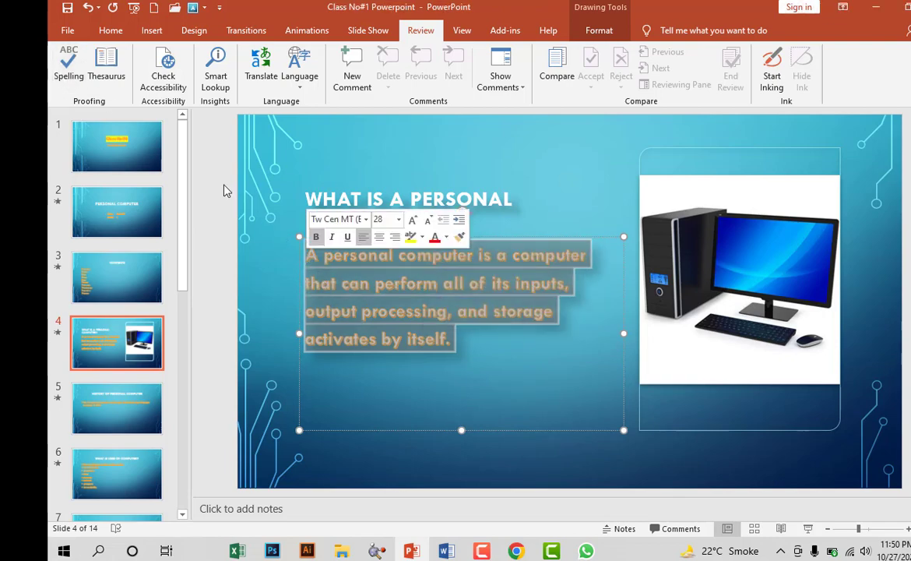
click(73, 74)
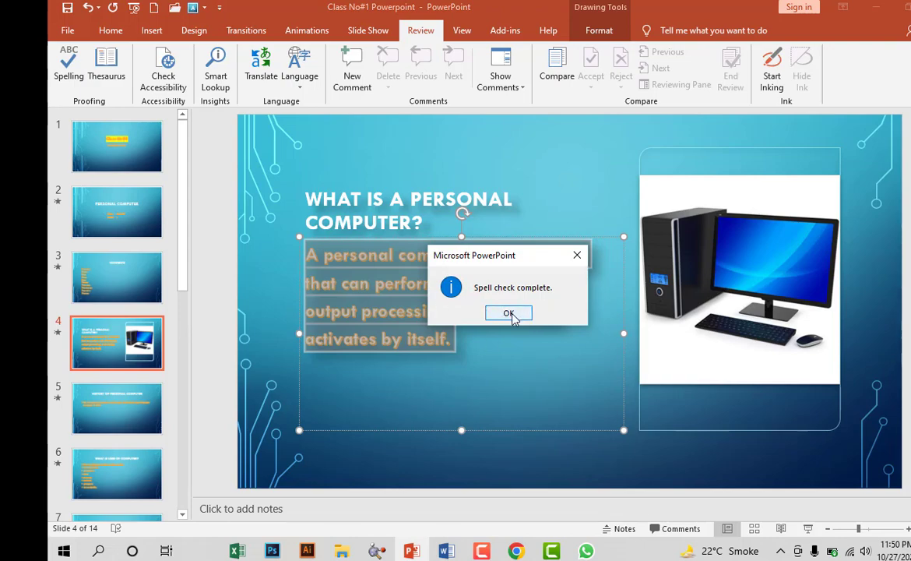
click(576, 255)
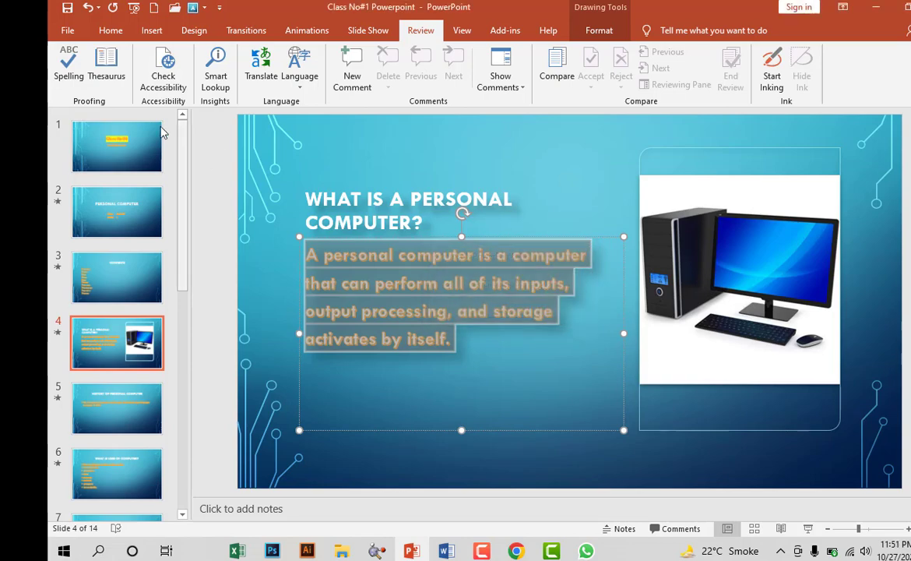
click(357, 261)
key(ctrl+Right)
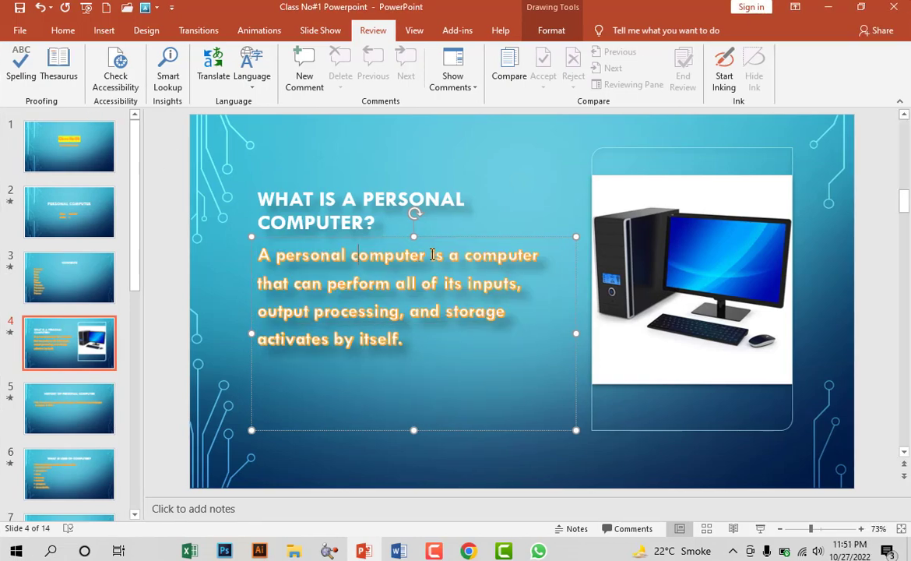
shift+click(275, 256)
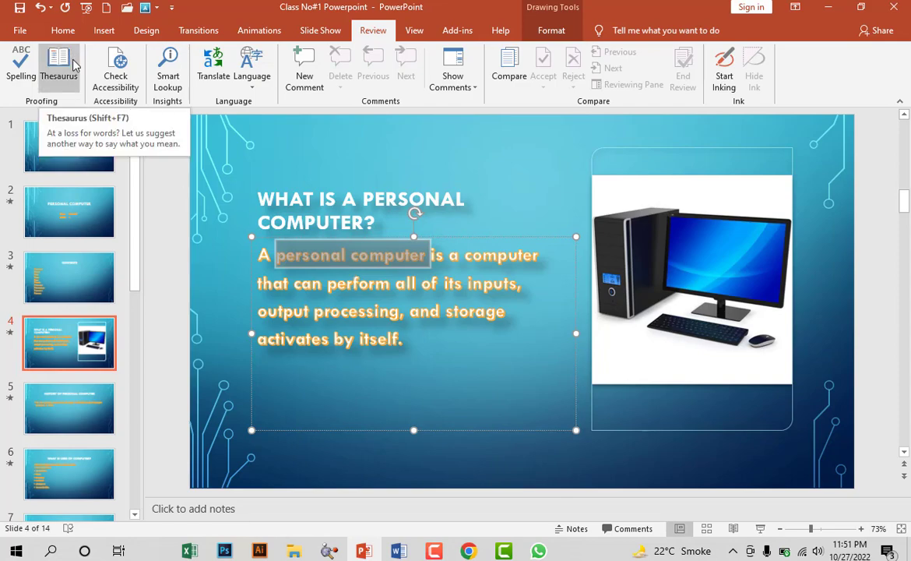
click(72, 66)
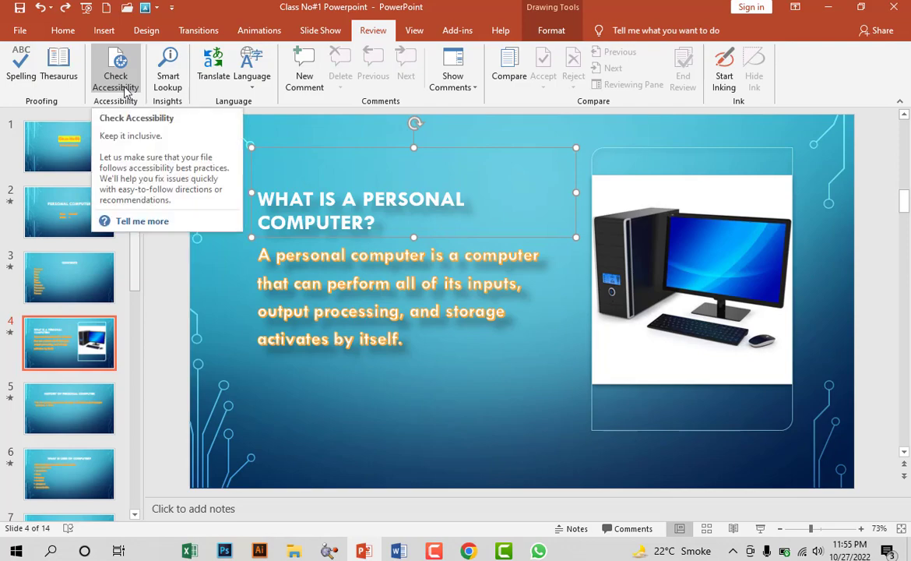
click(115, 81)
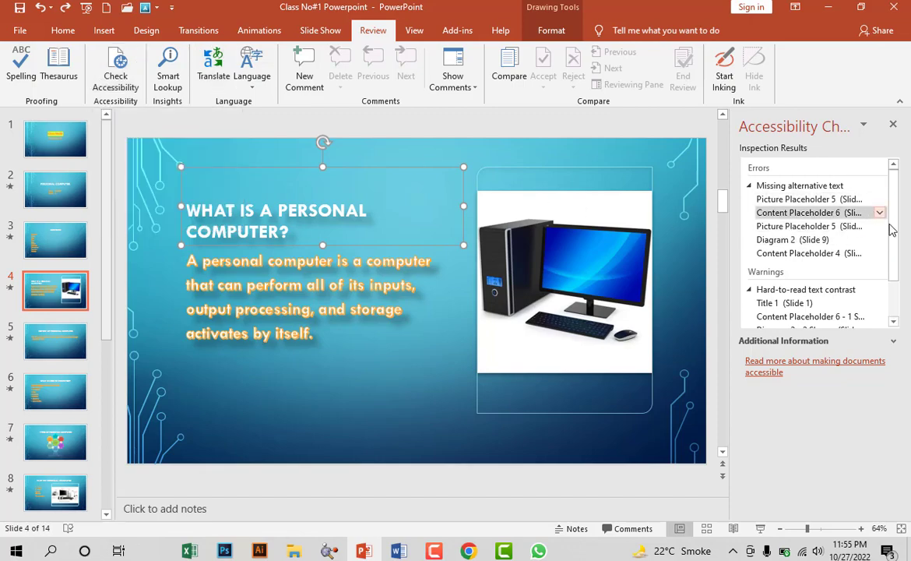
scroll(889, 230, down, 2)
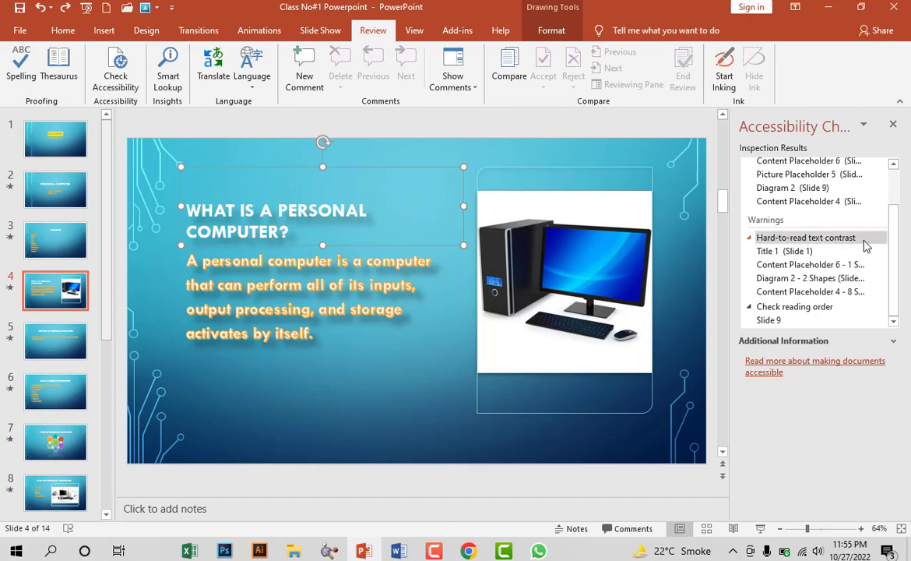
scroll(860, 241, up, 2)
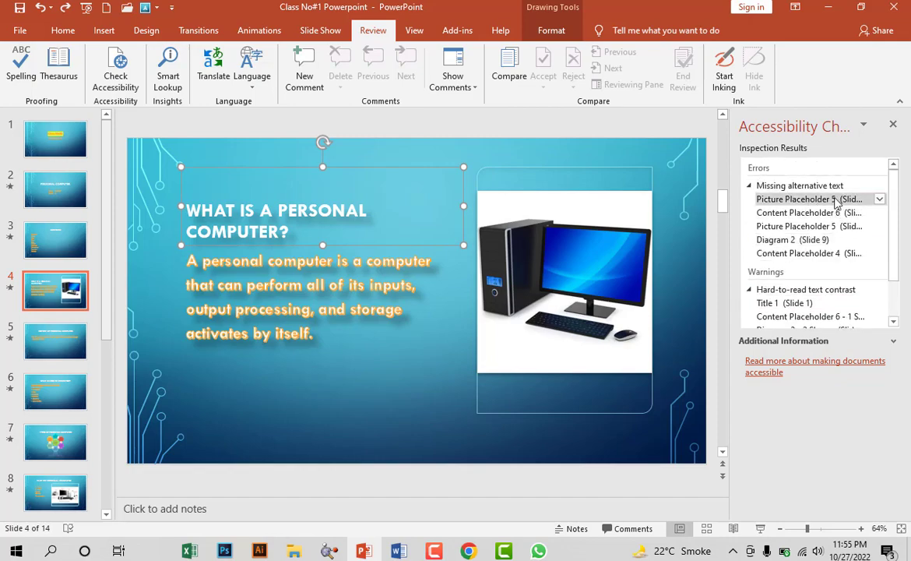
mouse_move(808, 200)
click(863, 201)
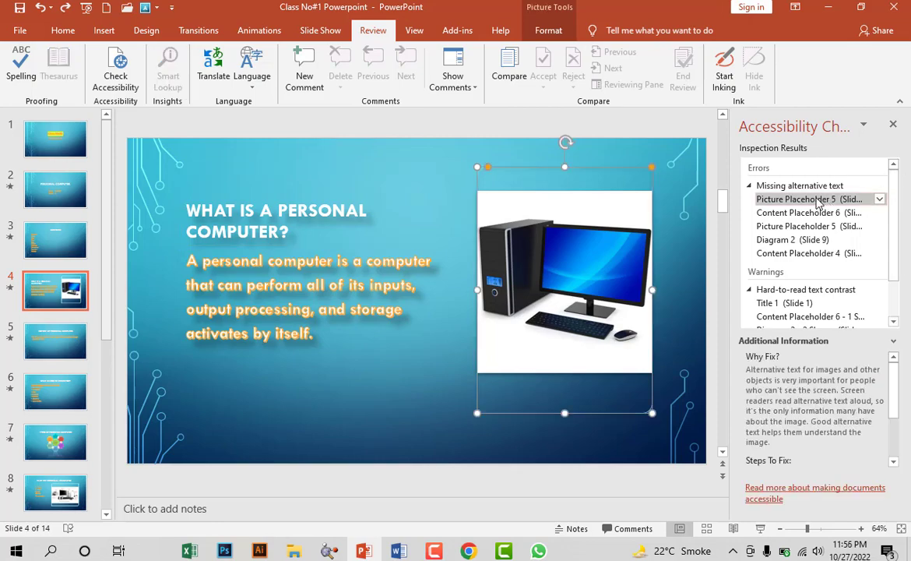
click(878, 199)
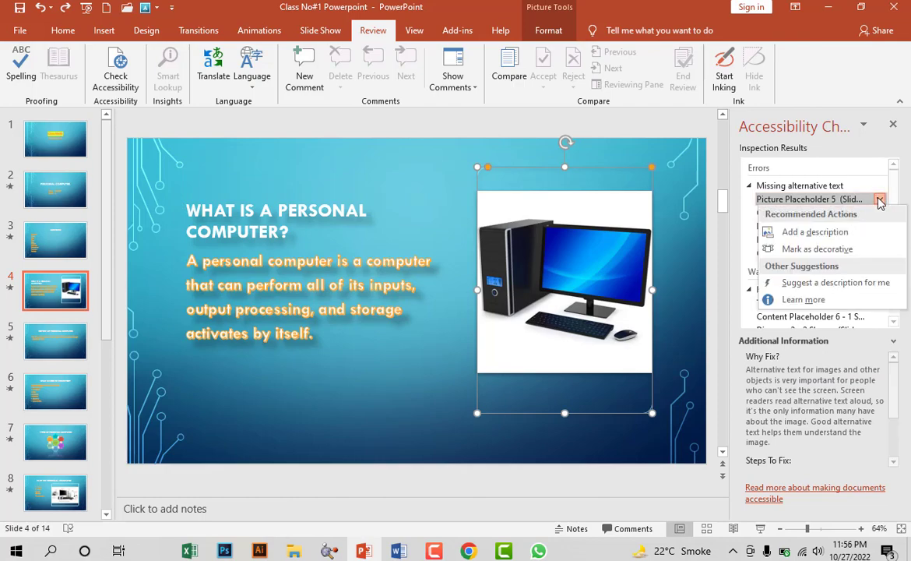
click(859, 201)
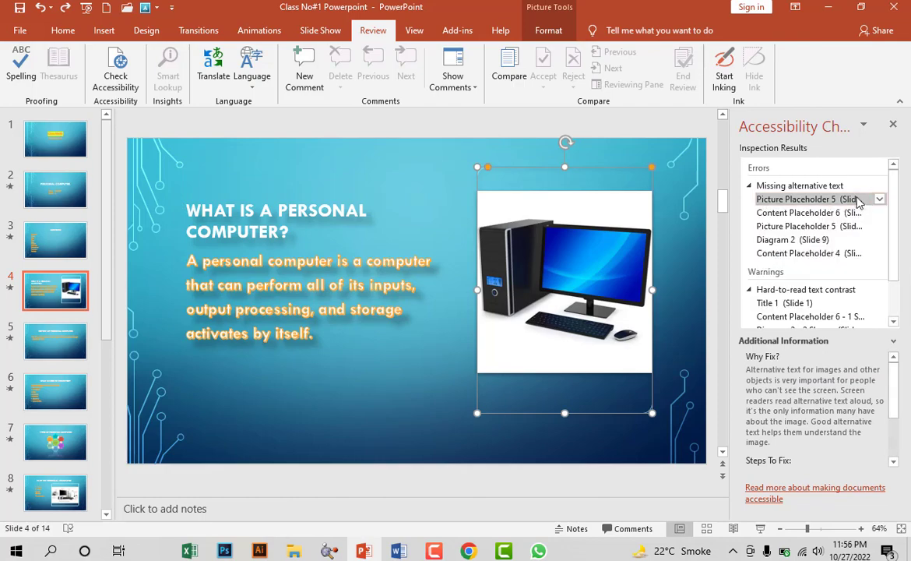
click(879, 200)
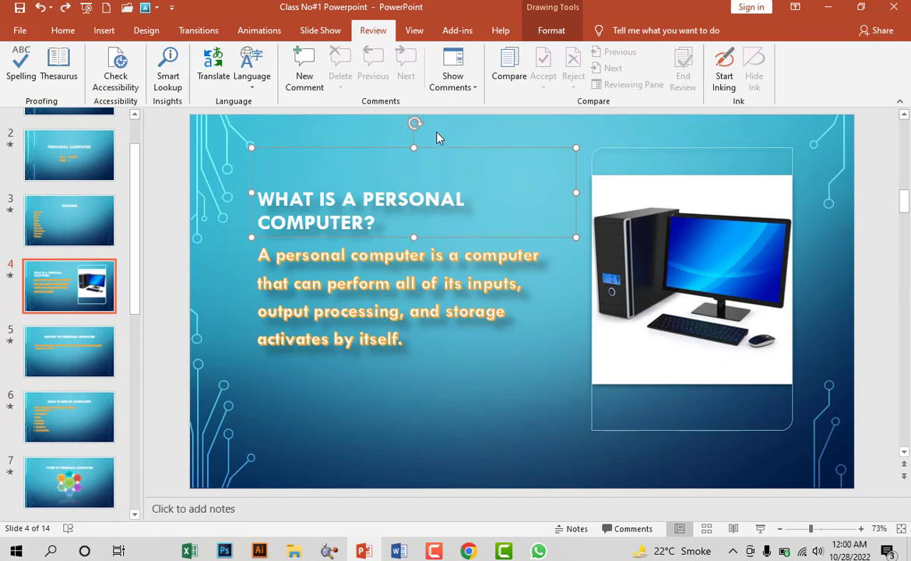
click(413, 123)
click(167, 70)
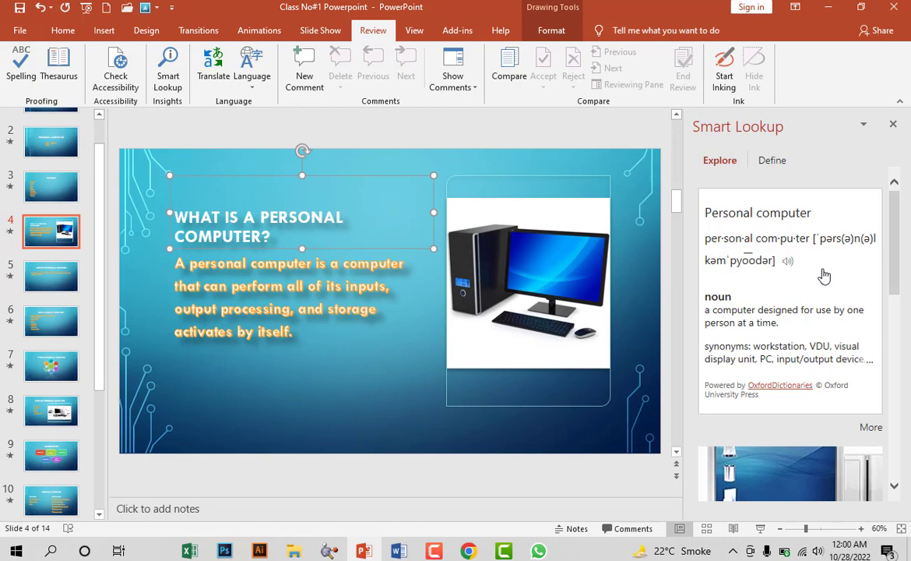
scroll(824, 276, down, 1)
scroll(824, 276, down, 3)
scroll(824, 275, down, 3)
scroll(824, 276, down, 1)
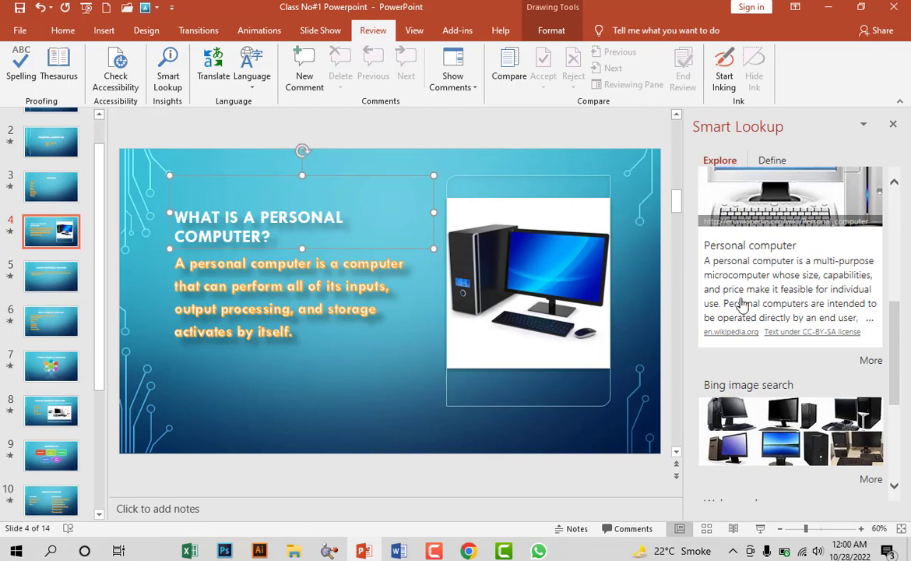
scroll(796, 319, up, 1)
scroll(796, 320, down, 4)
scroll(787, 323, down, 1)
scroll(776, 328, down, 3)
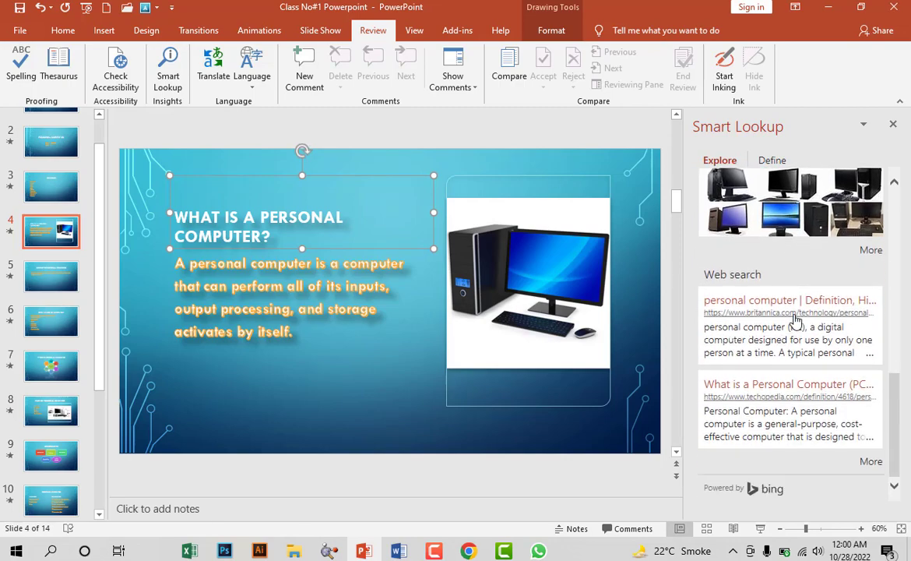
click(893, 123)
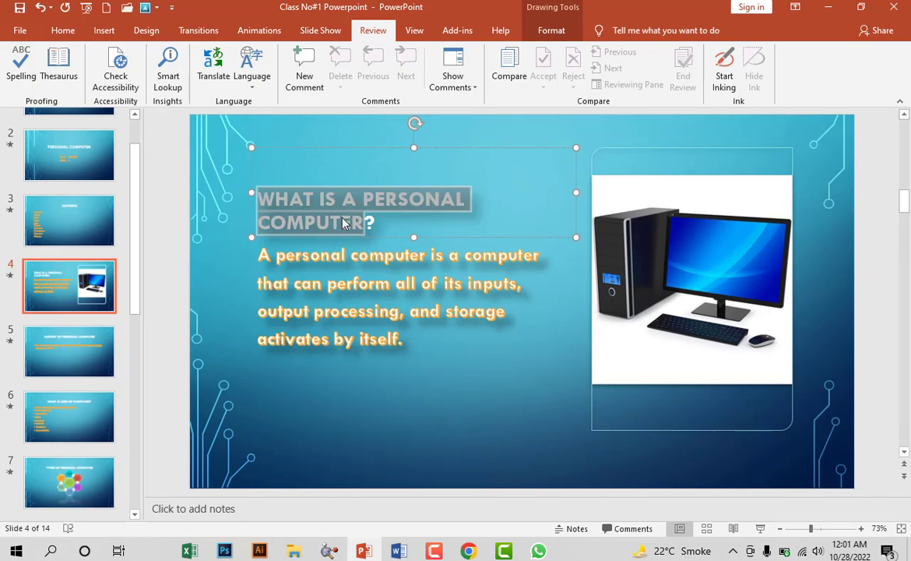
click(214, 77)
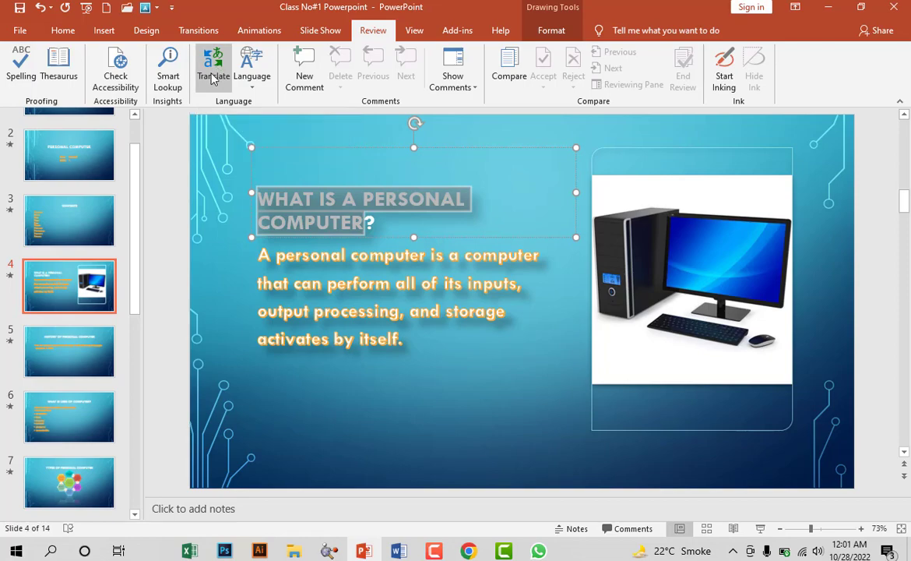
click(751, 287)
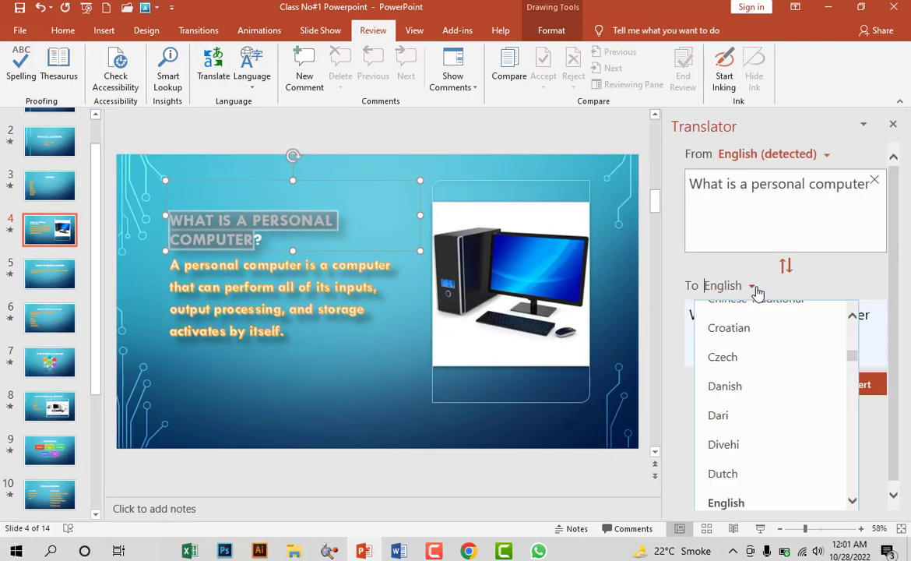
scroll(756, 397, down, 1)
scroll(756, 396, up, 2)
click(752, 393)
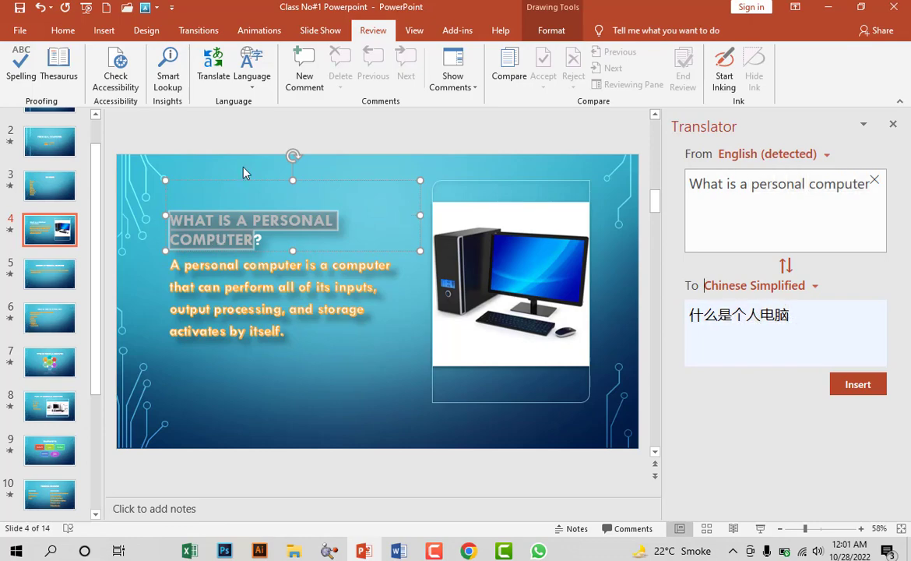
click(224, 77)
click(399, 199)
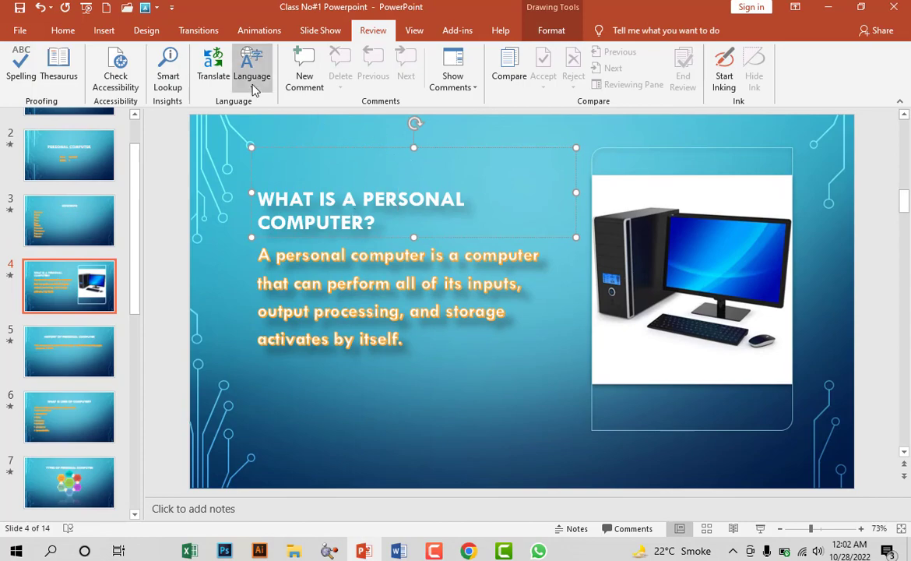
- Open the Language options and expand the additional editing languages list
click(252, 82)
click(272, 121)
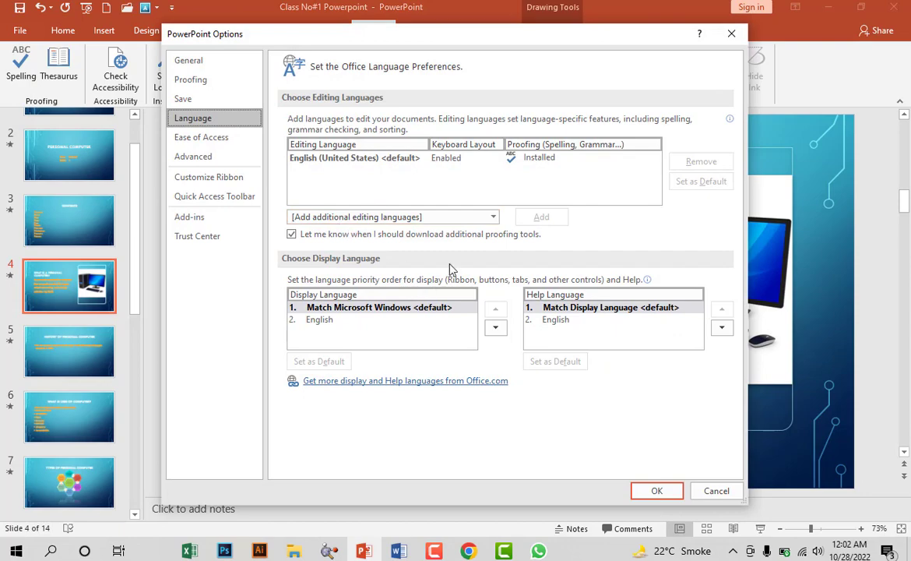
click(499, 218)
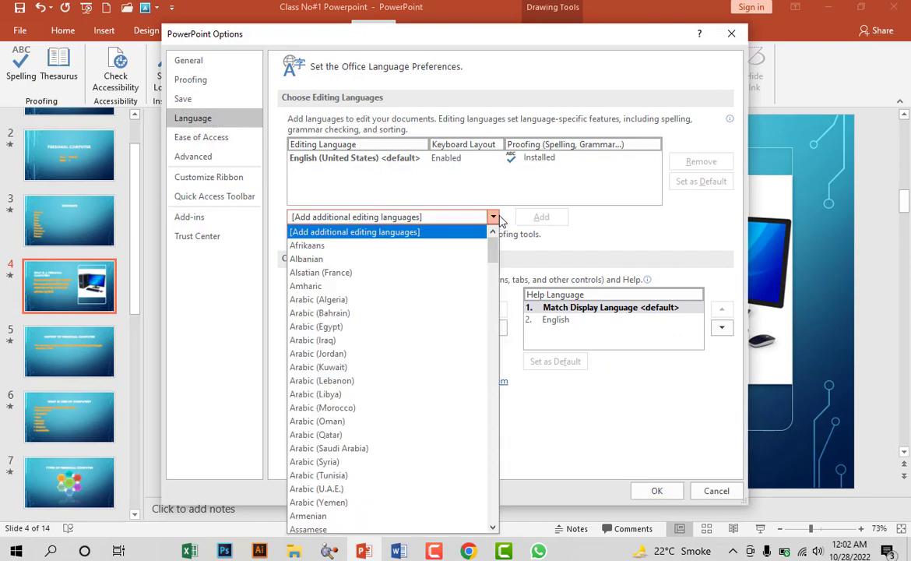
- Browse the available editing languages, then close the list and options without adding any
scroll(382, 298, down, 4)
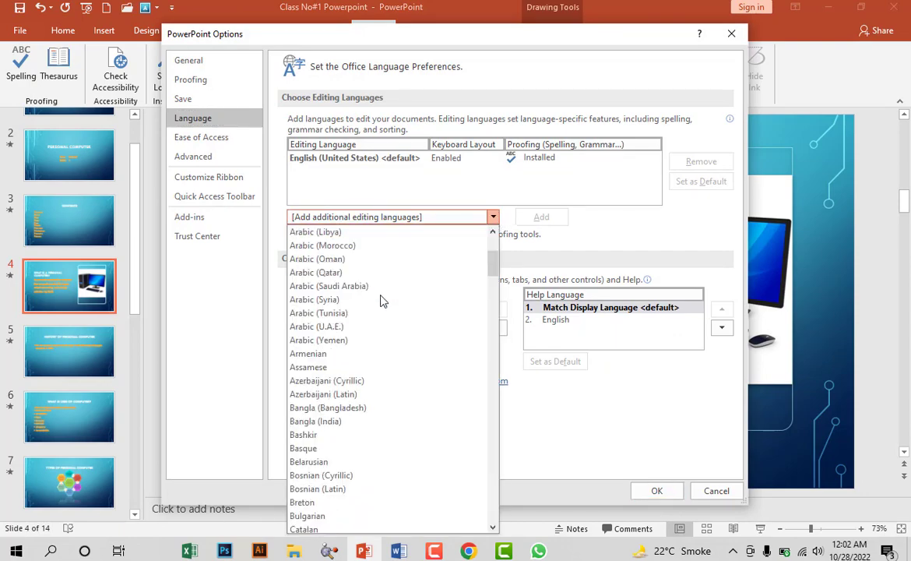
scroll(382, 299, down, 4)
scroll(381, 300, down, 2)
scroll(381, 301, down, 2)
scroll(382, 301, down, 5)
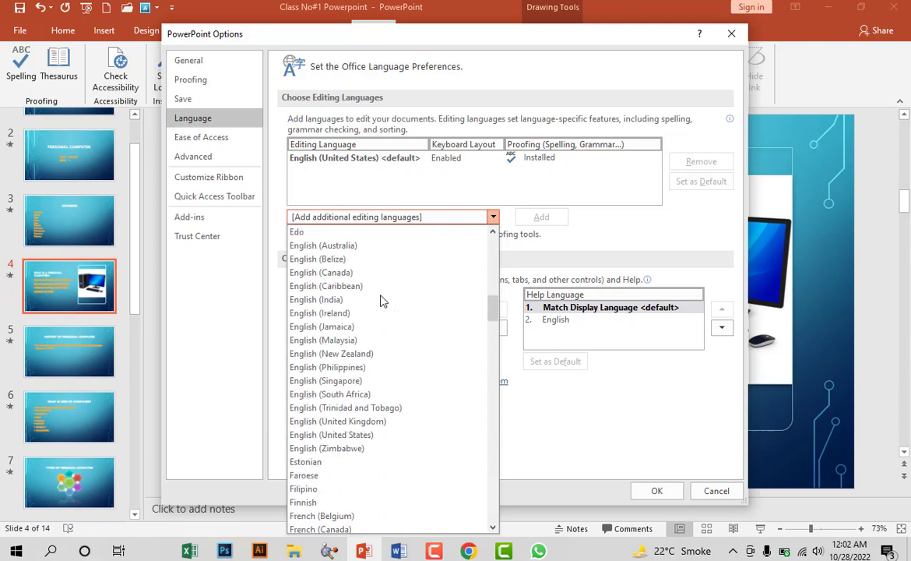
scroll(380, 299, down, 4)
scroll(380, 308, down, 3)
scroll(382, 309, down, 3)
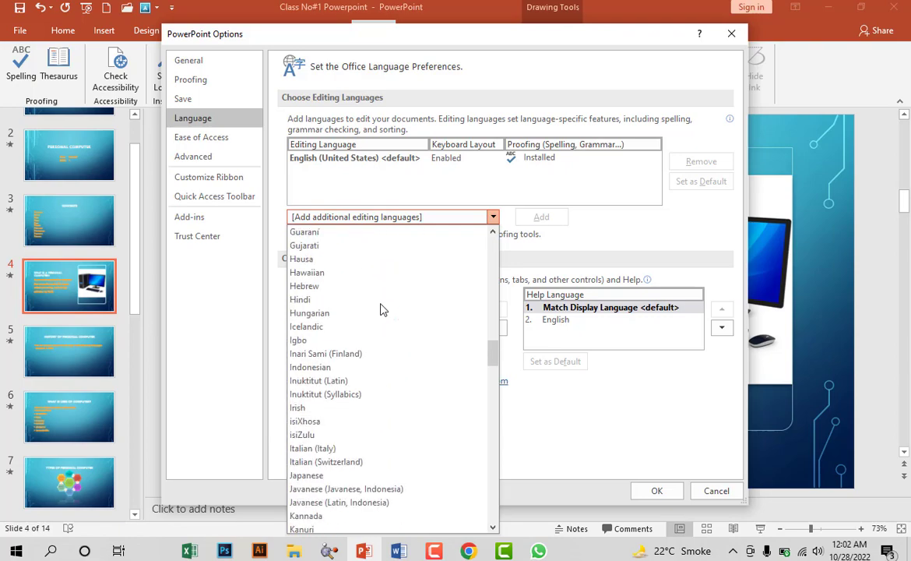
scroll(382, 310, down, 7)
scroll(382, 310, down, 6)
scroll(383, 310, down, 15)
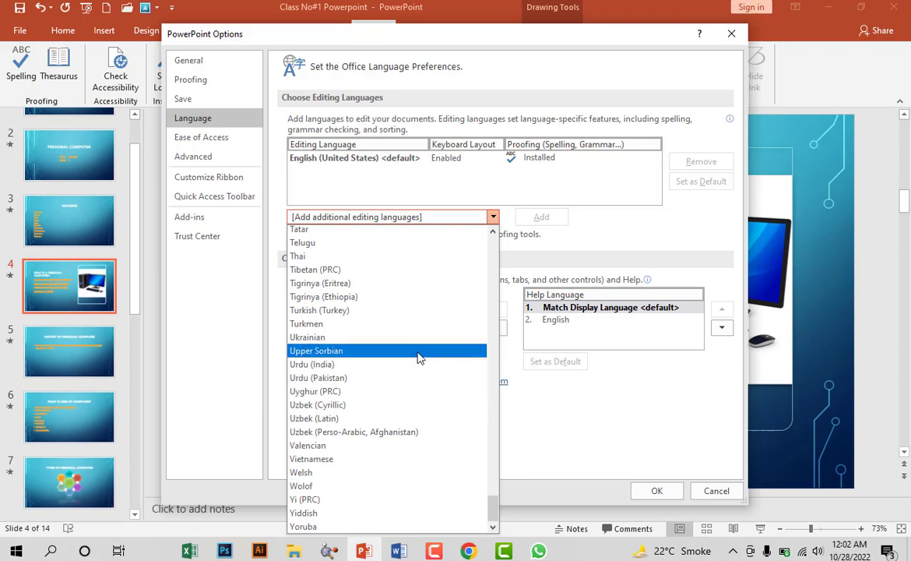
scroll(400, 352, up, 5)
scroll(415, 312, down, 1)
scroll(415, 311, down, 4)
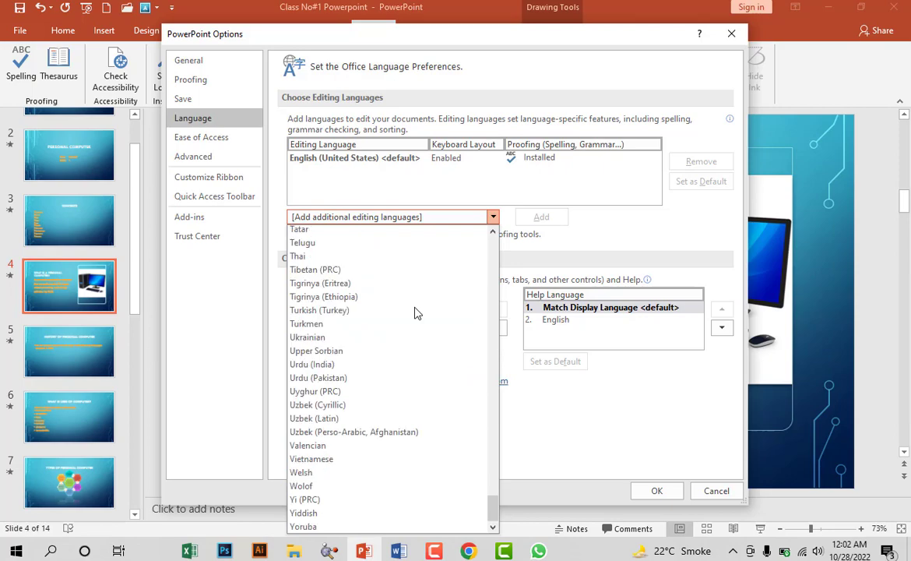
click(421, 122)
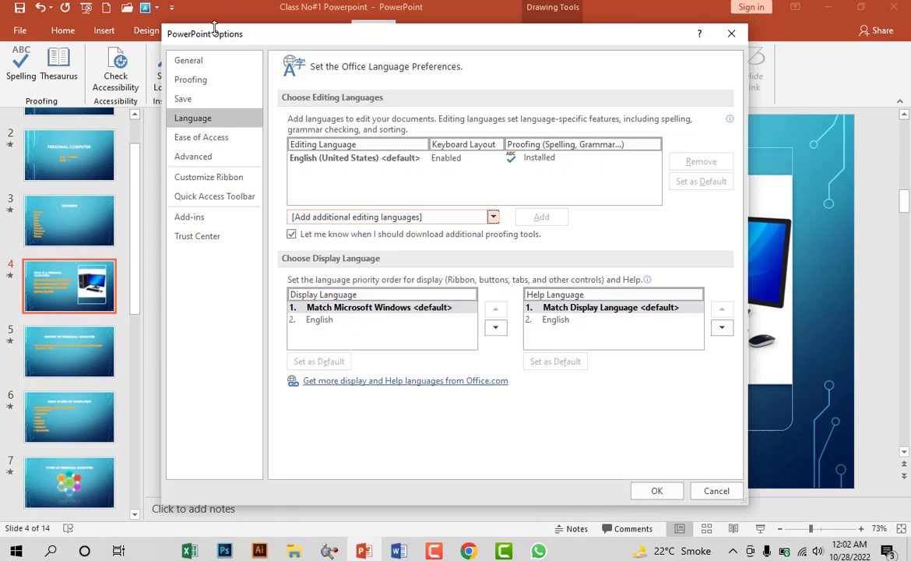
click(732, 35)
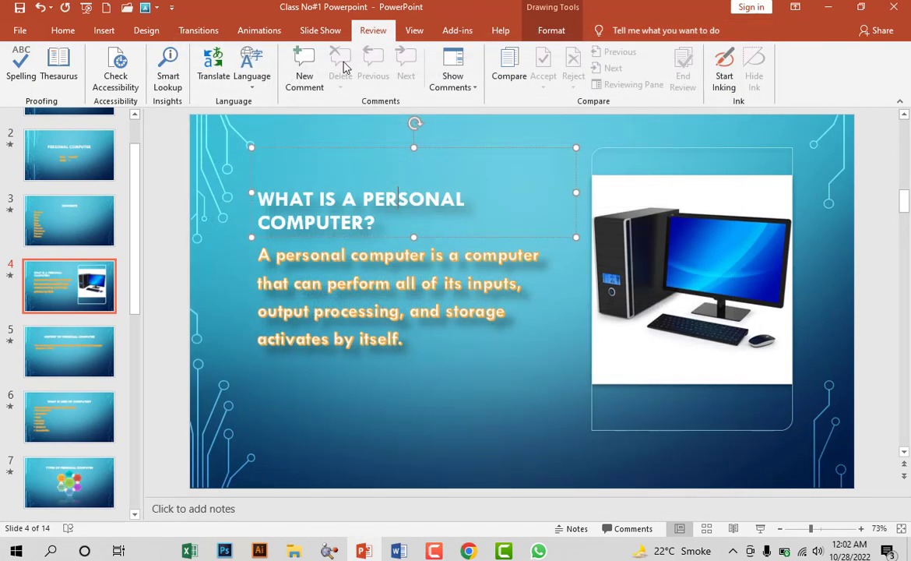
- Add a new comment reading 'Pe' to slide 4
click(241, 117)
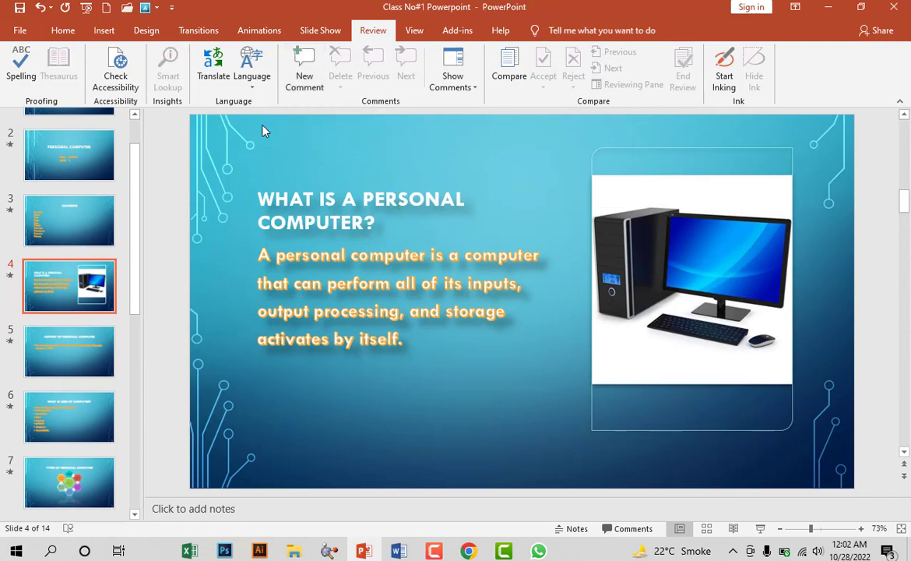
click(305, 69)
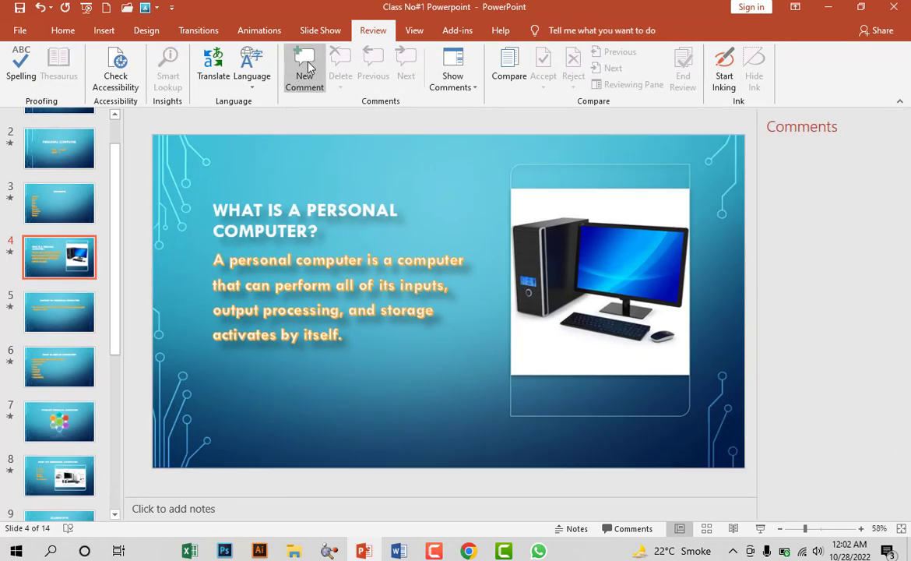
text(Pe)
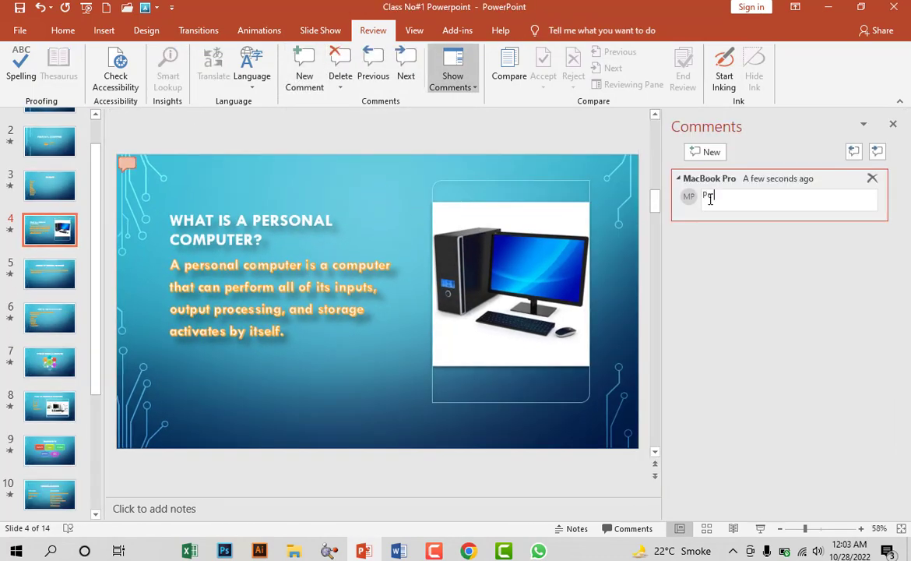
- Toggle the comments pane off and on, then jump to the next comment
click(452, 71)
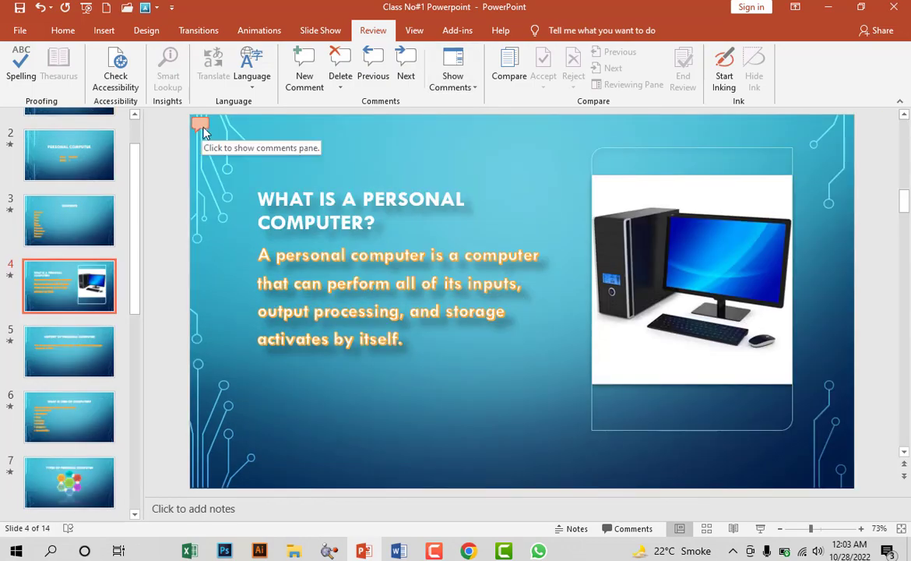
click(201, 125)
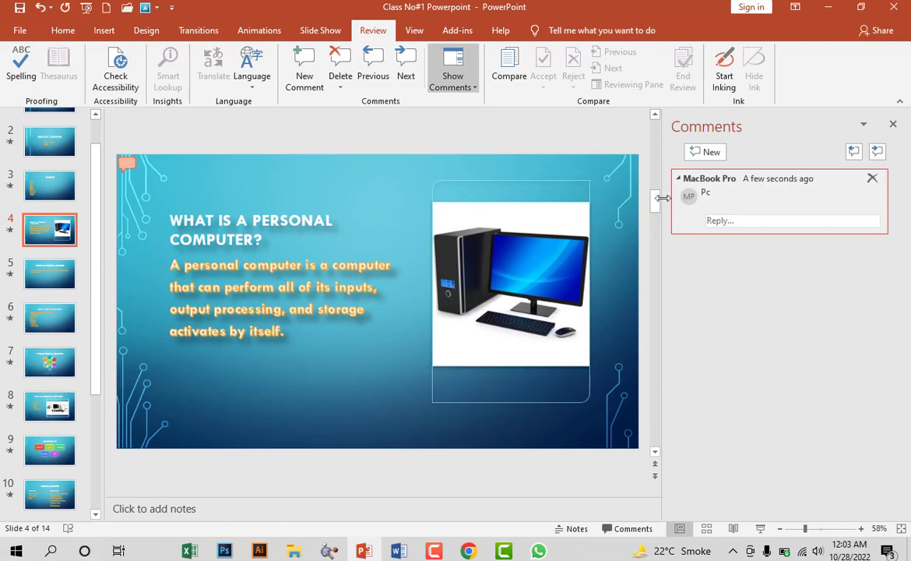
click(127, 162)
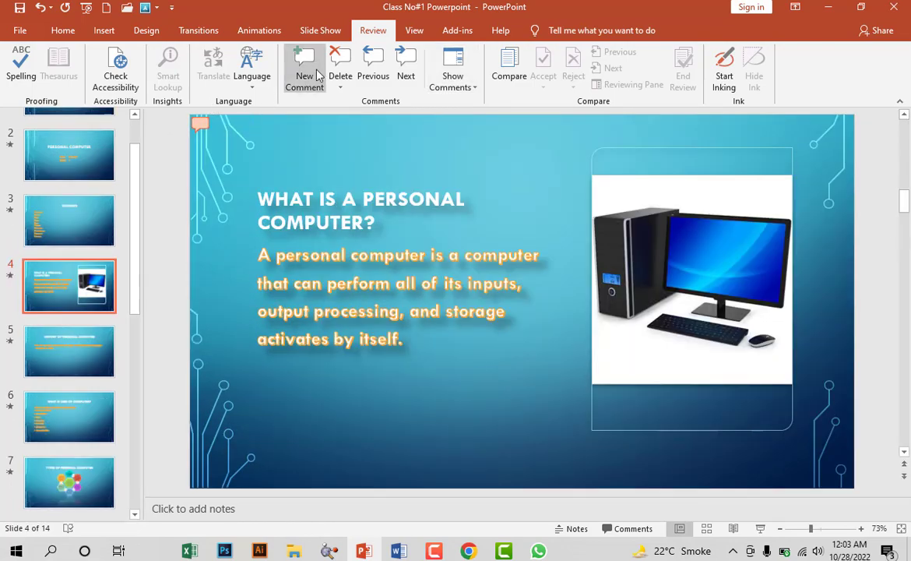
click(374, 69)
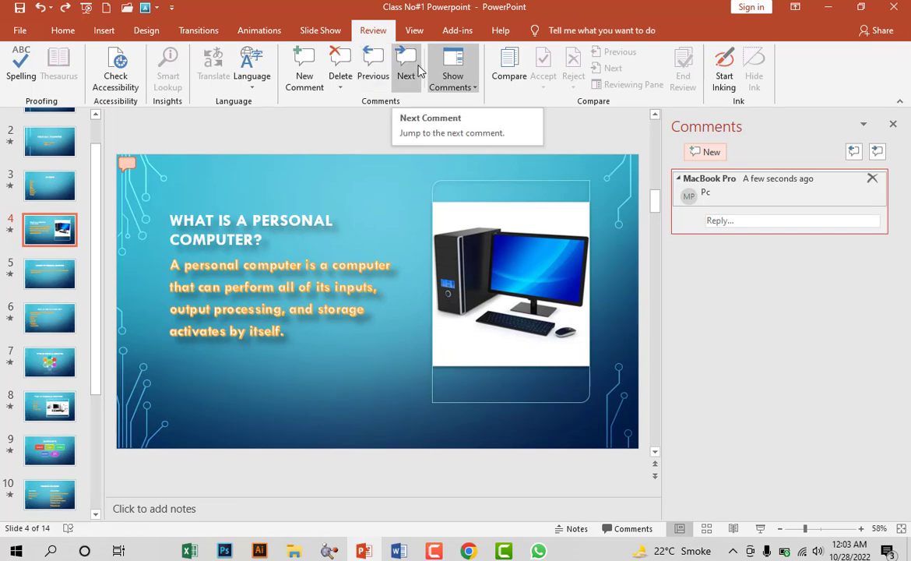
click(406, 78)
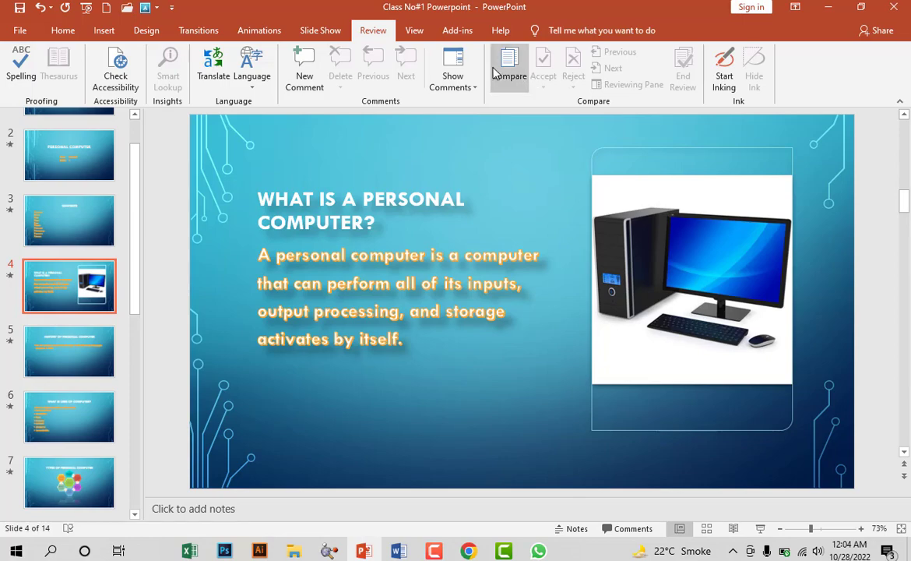
click(511, 86)
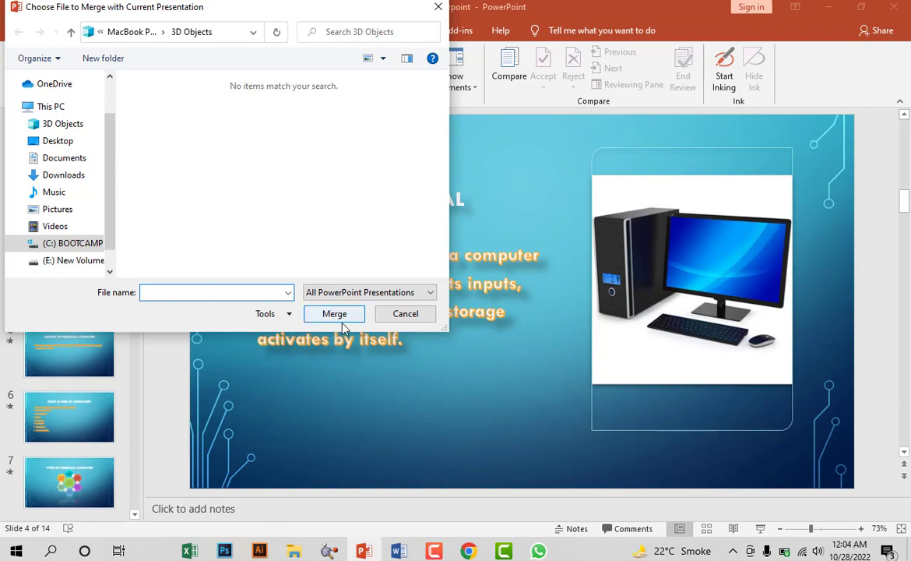
click(438, 7)
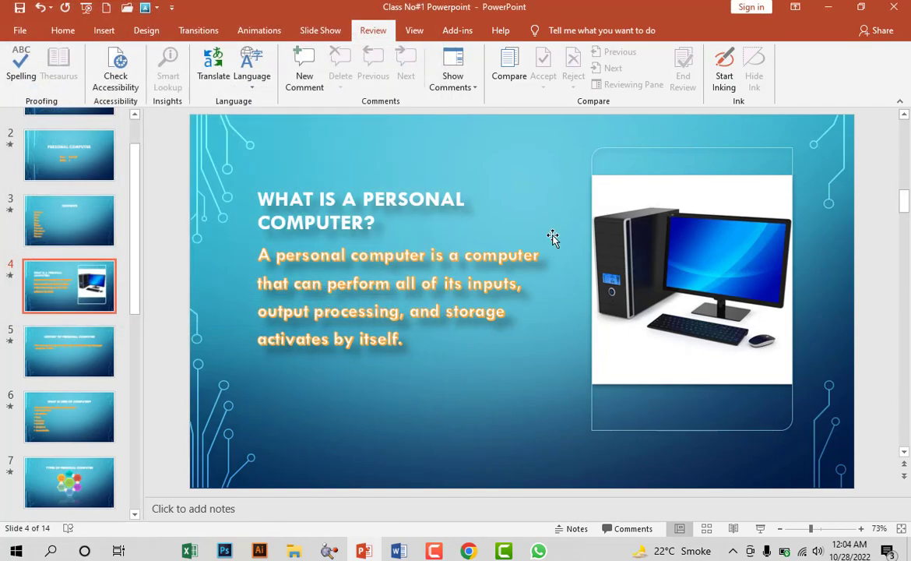
- Start inking and highlight 'WHAT IS A PERSONAL COMPUTER?' with yellow highlighter
click(729, 87)
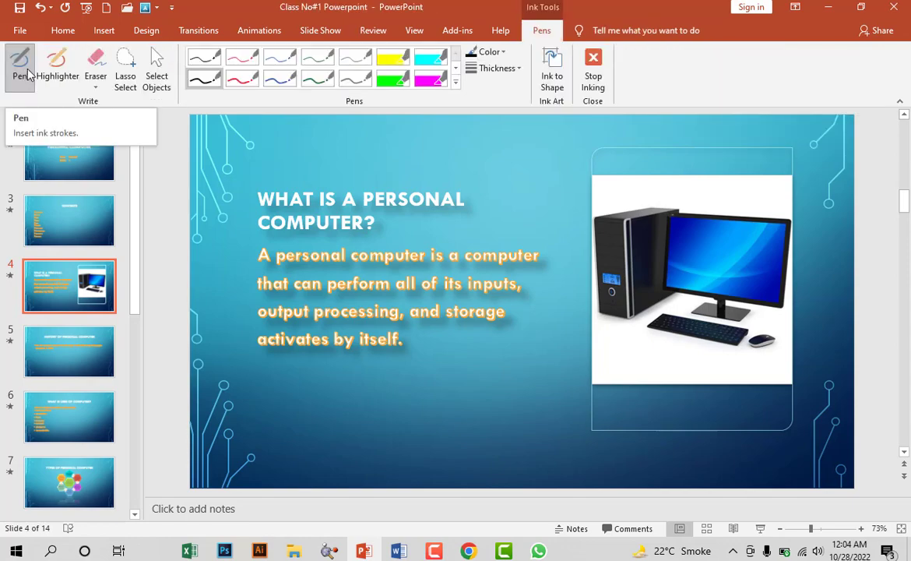
click(17, 89)
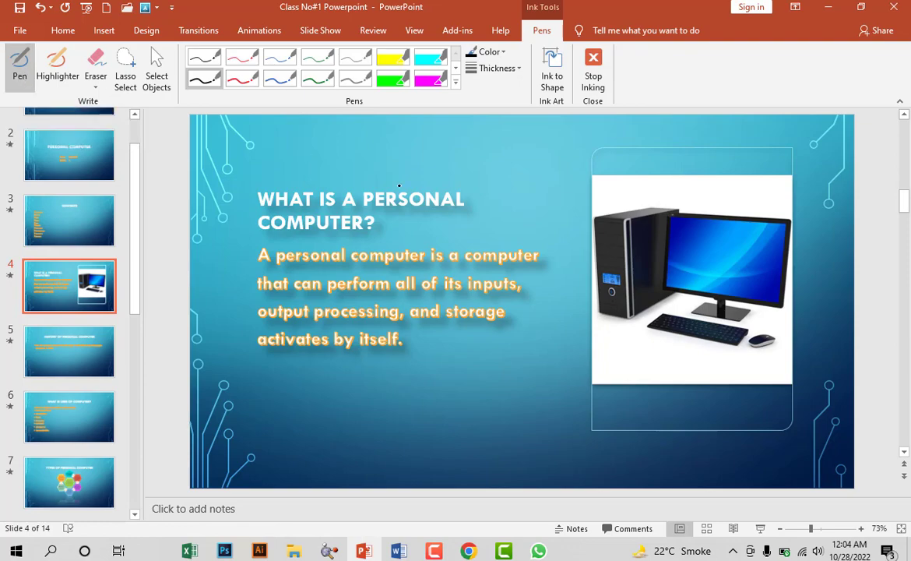
click(58, 66)
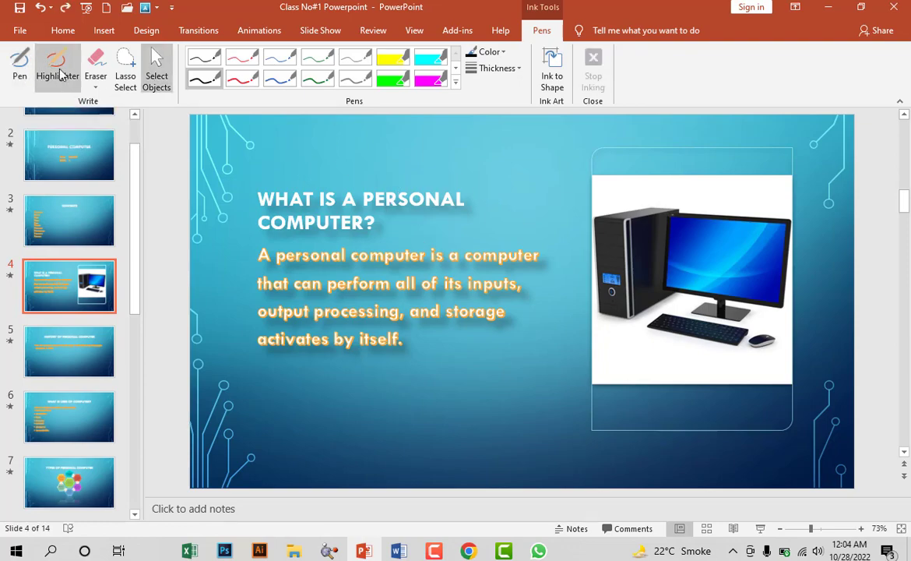
click(393, 59)
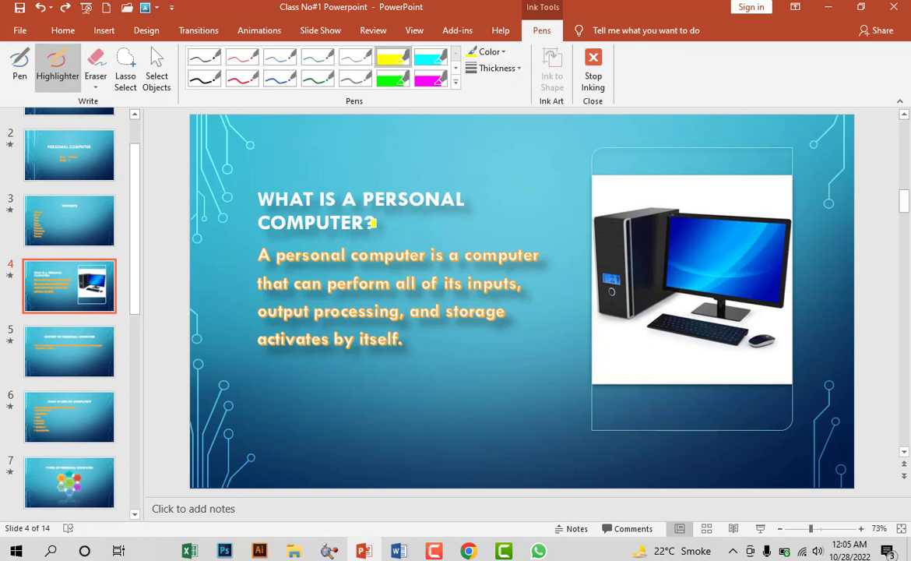
drag(370, 222, 259, 222)
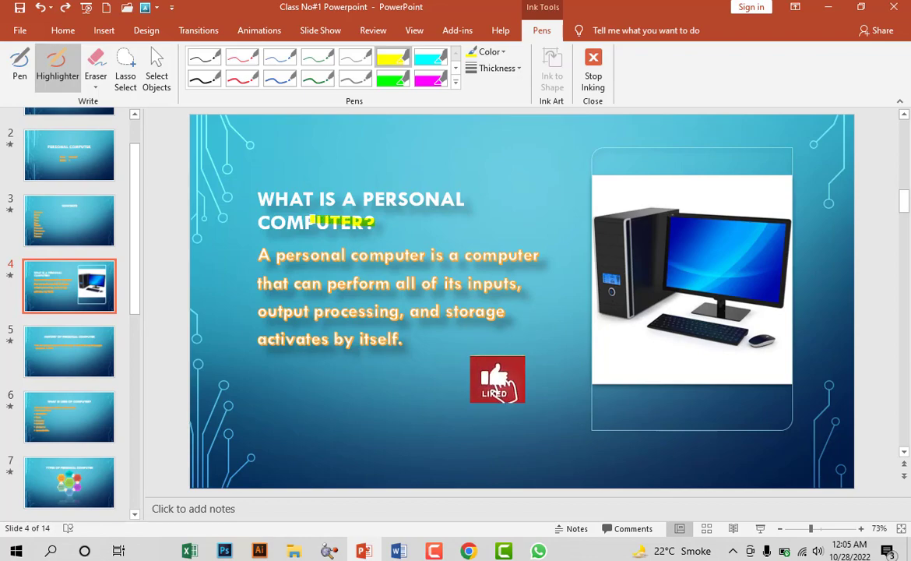
drag(343, 199, 465, 200)
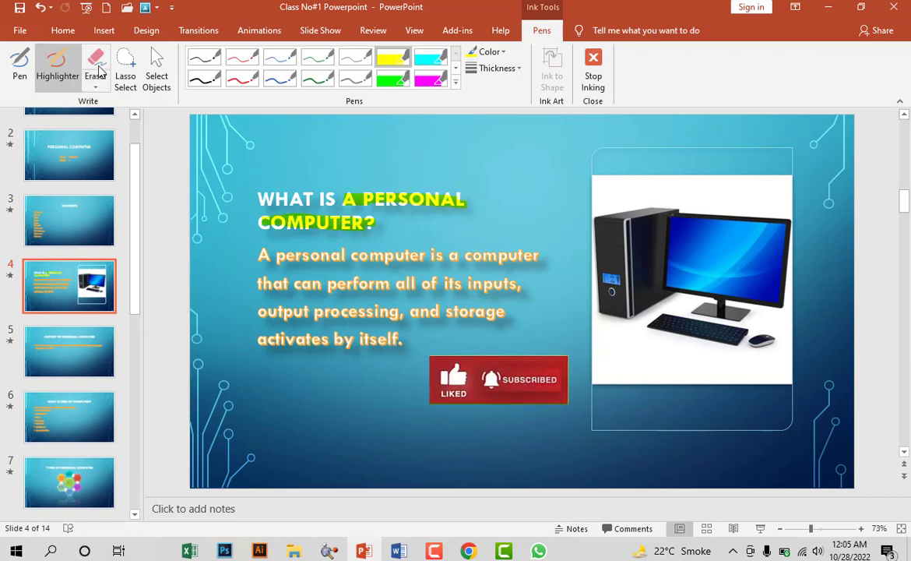
- Erase both yellow title highlights, then lasso-select the ink near the title
click(96, 63)
click(352, 199)
click(327, 222)
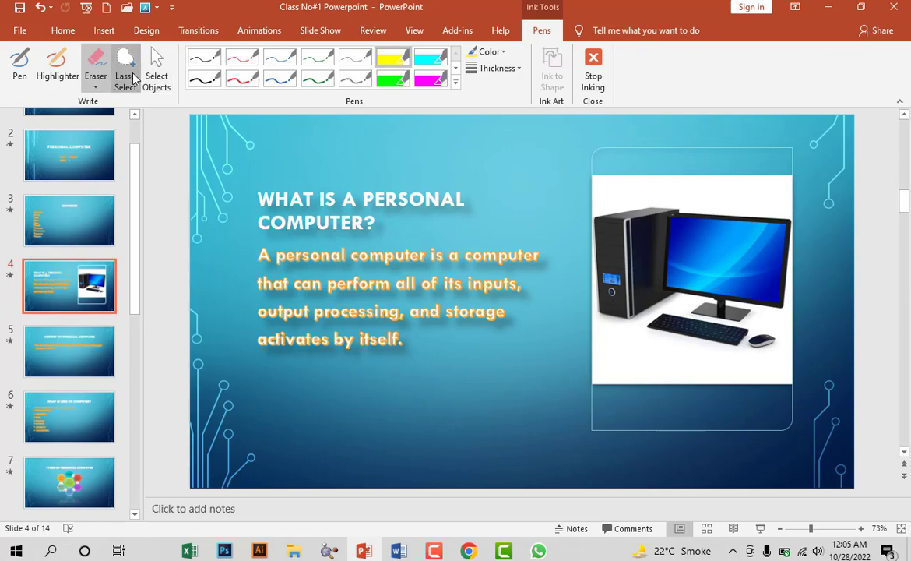
click(131, 78)
mouse_move(301, 187)
mouse_down()
mouse_move(439, 211)
mouse_move(461, 189)
mouse_up()
- Leave lasso mode and select the computer picture
key(Escape)
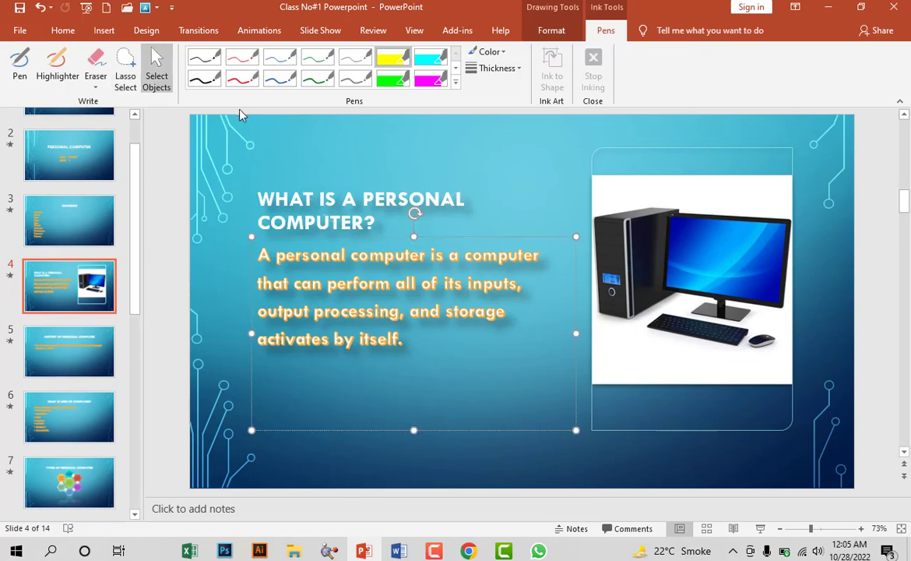
click(157, 68)
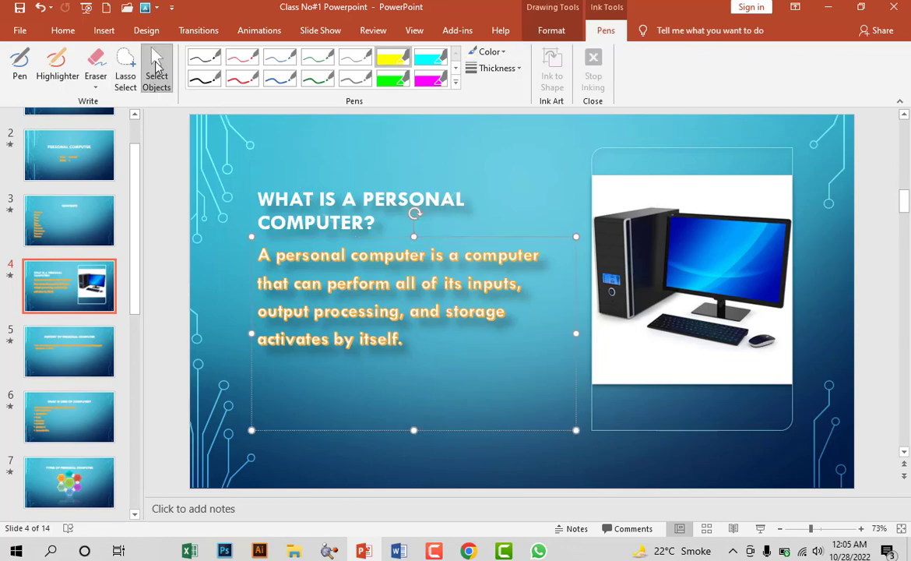
click(744, 274)
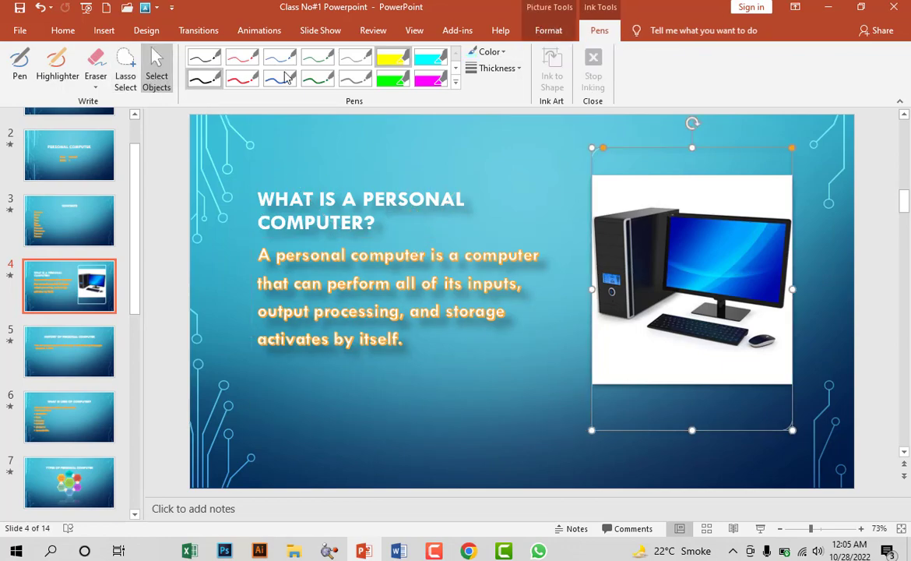
- Highlight 'WHAT IS A PERSONAL' with red highlighter ink
click(58, 69)
click(493, 52)
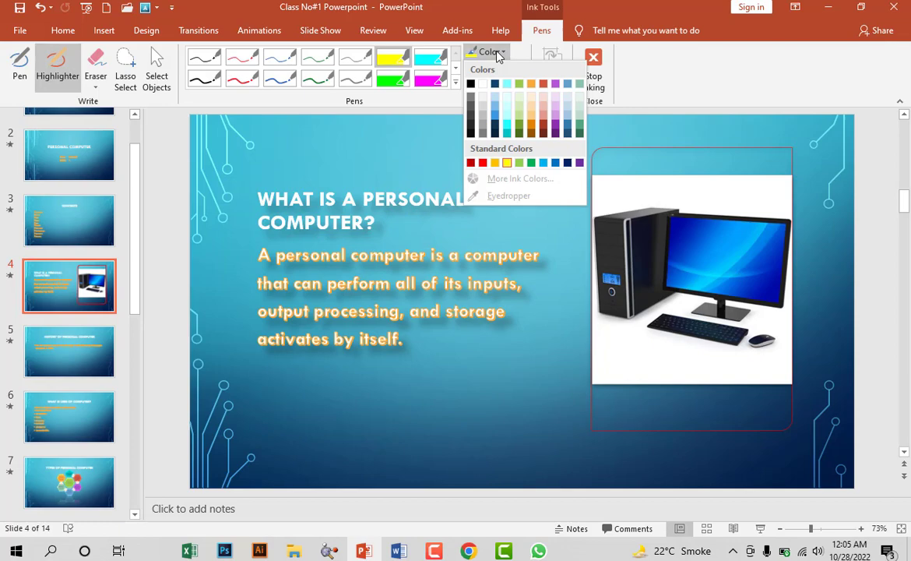
click(482, 162)
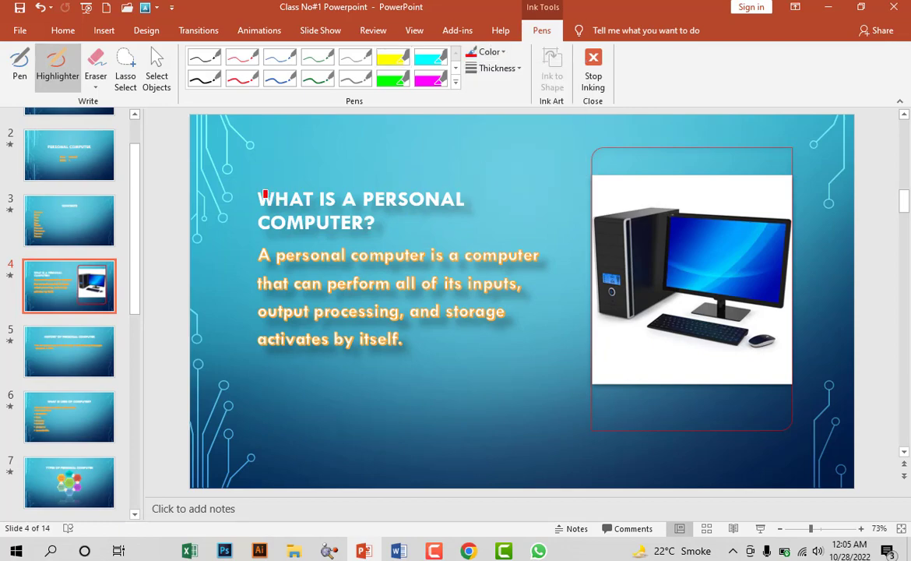
drag(261, 198, 422, 200)
- Set ink thickness to 6 pt, choose a built-in highlighter pen, and stroke across the title
click(497, 68)
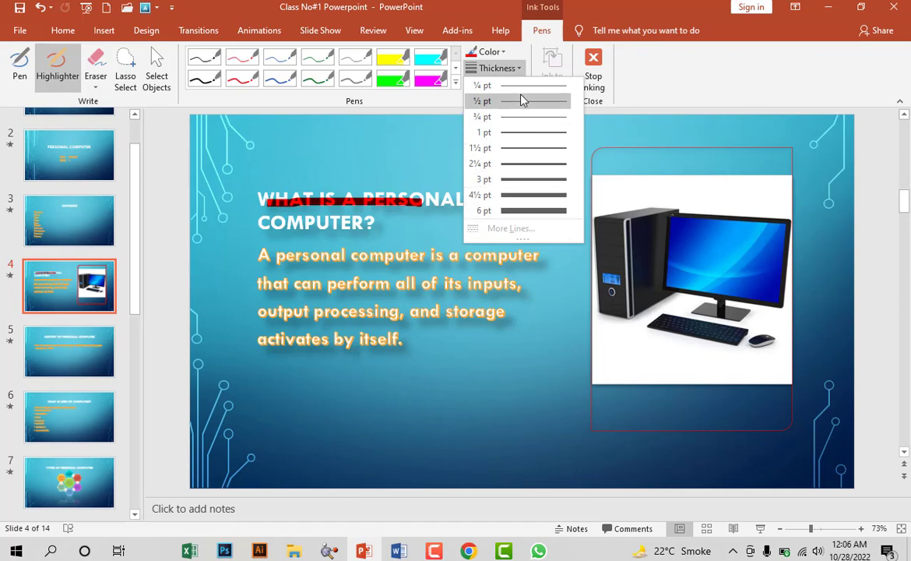
click(535, 211)
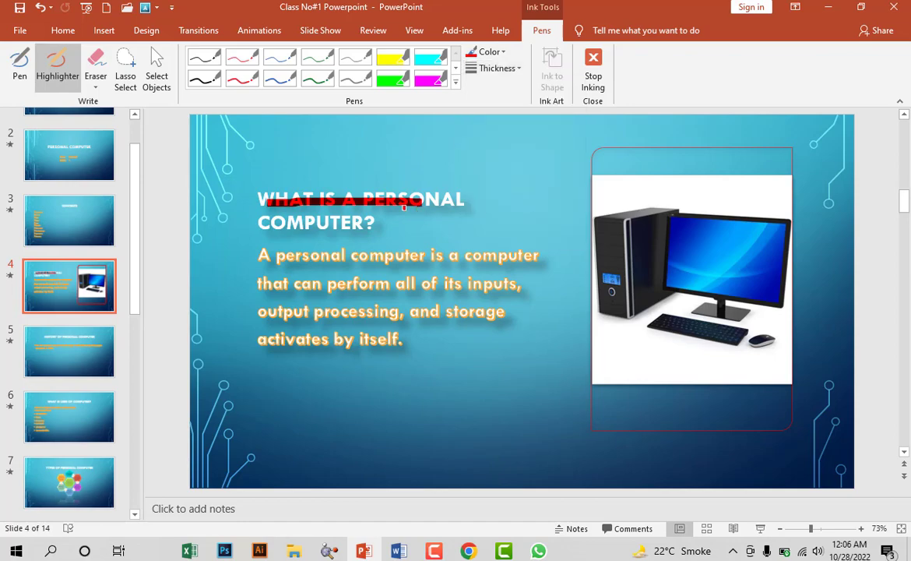
click(455, 81)
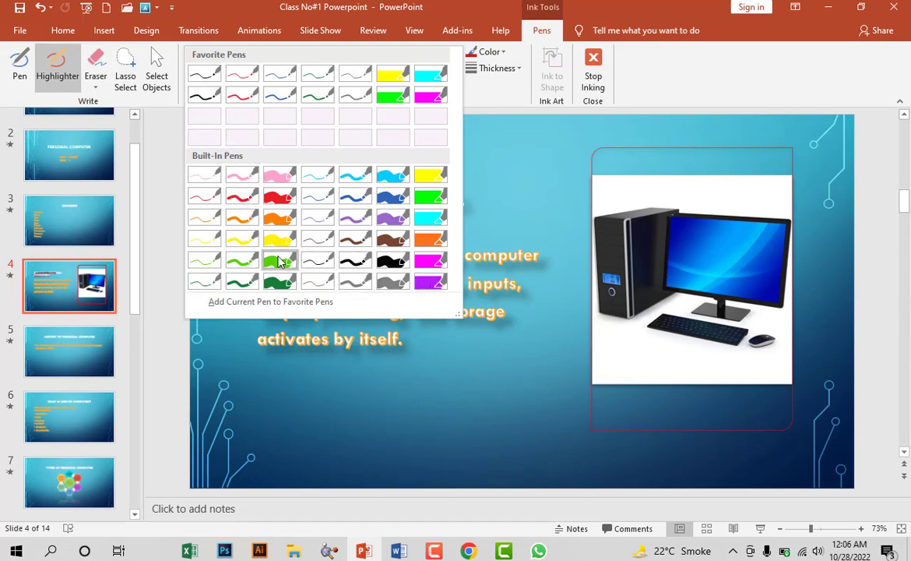
click(433, 196)
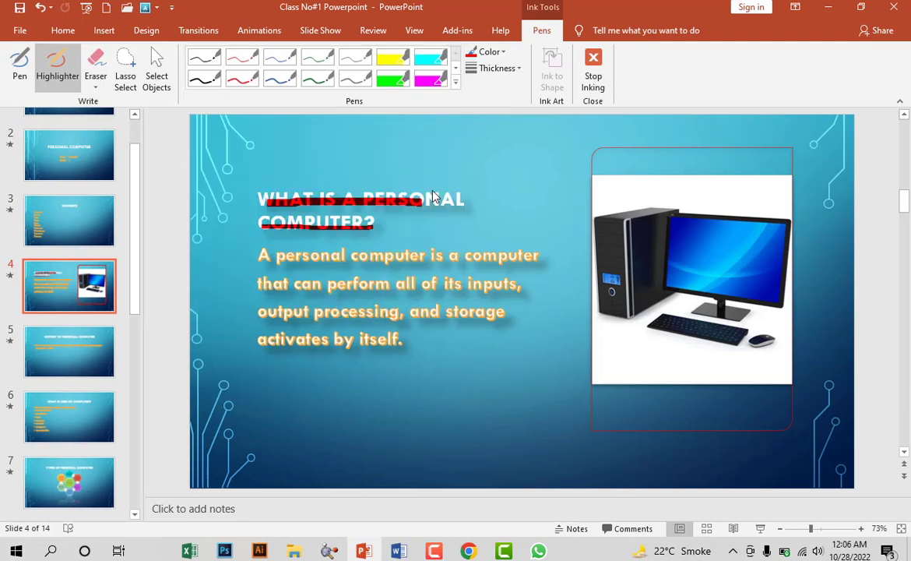
drag(461, 199, 375, 196)
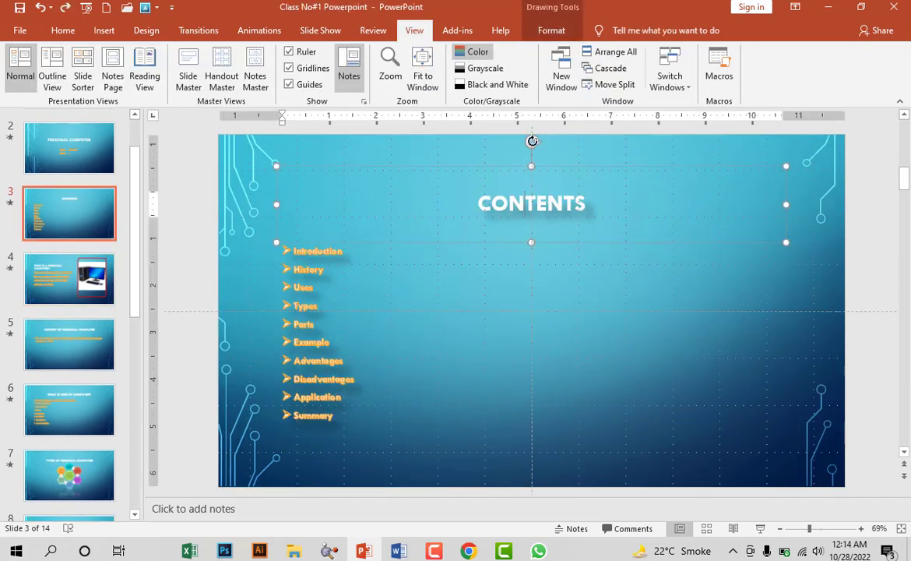
- Select the entire CONTENTS title placeholder by its border
click(533, 141)
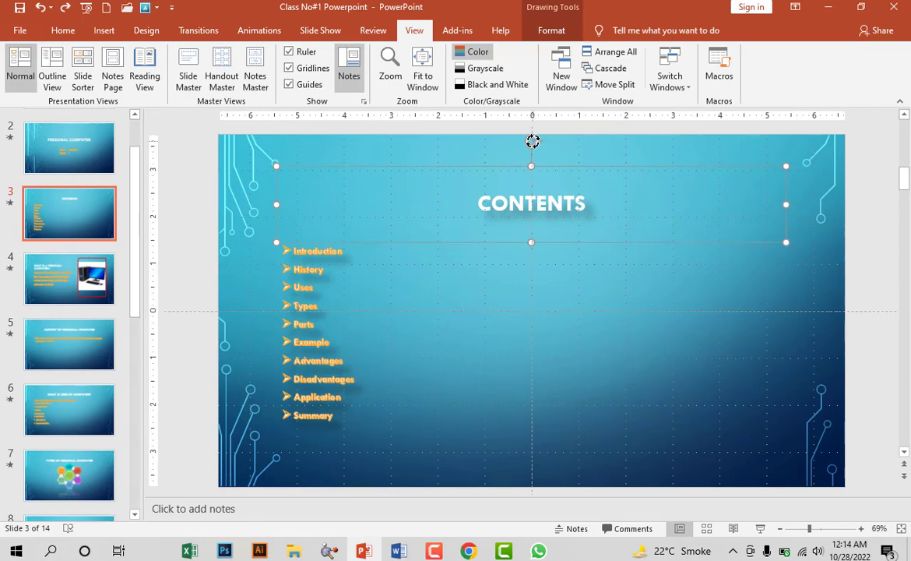